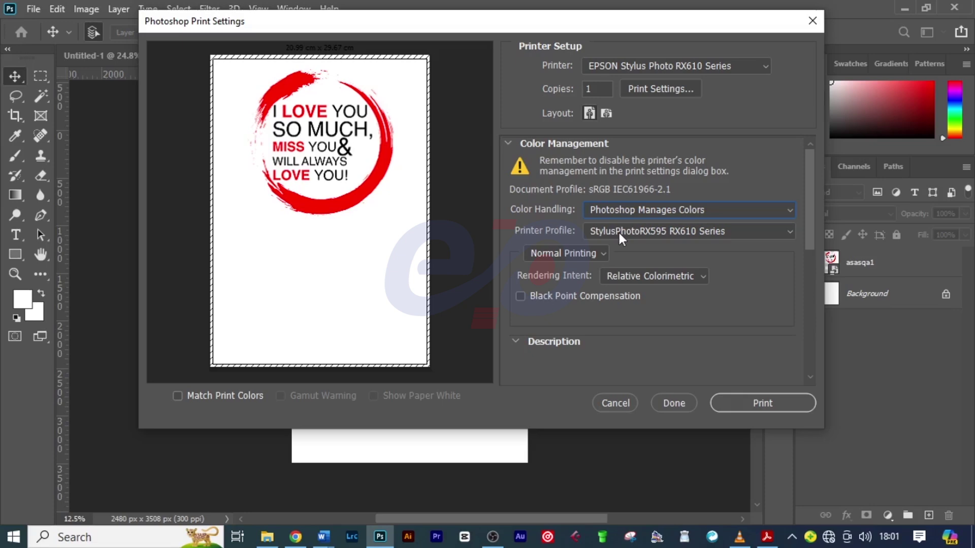
# Set the printer profile to SPRX595 RX610 Premium Glossy in the color management settings.
pyautogui.click(646, 232)
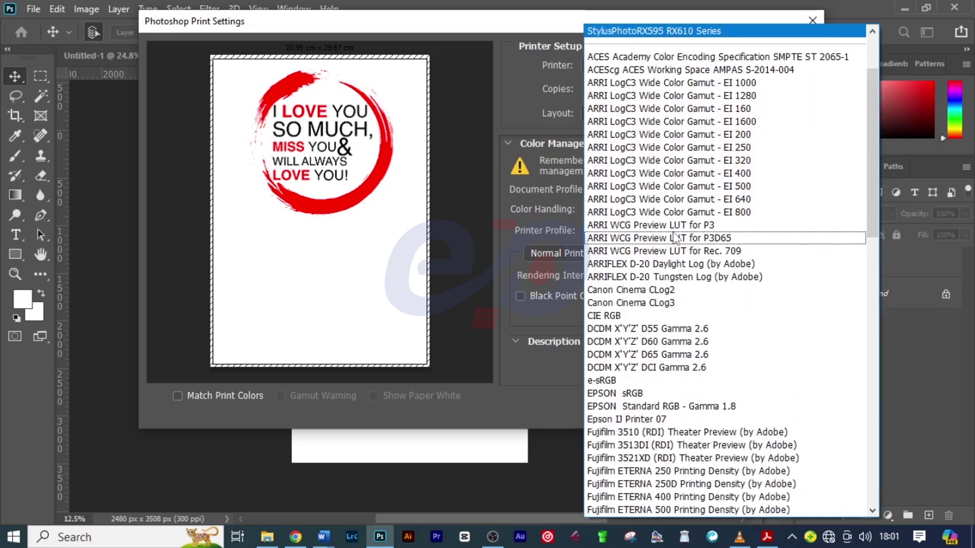
pyautogui.scroll(3, 673, 227)
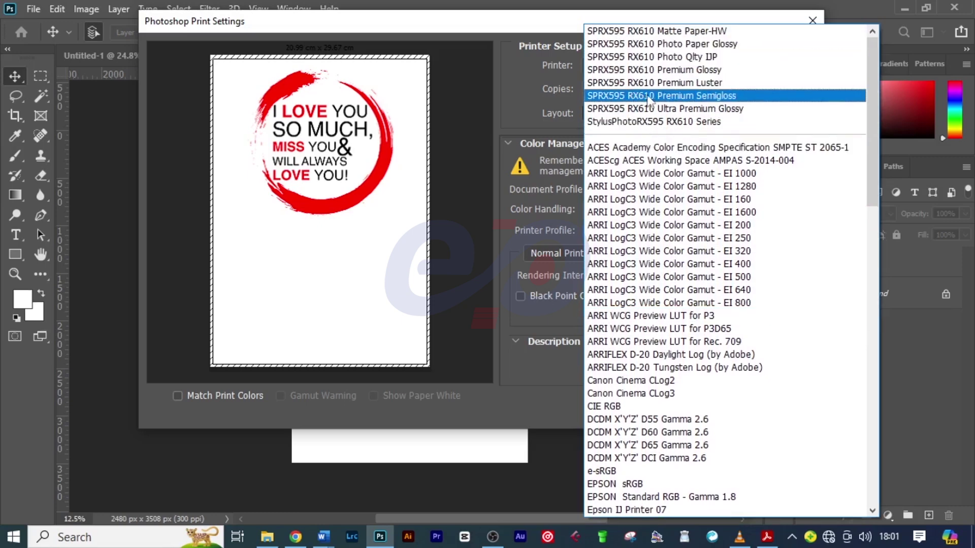
pyautogui.click(658, 70)
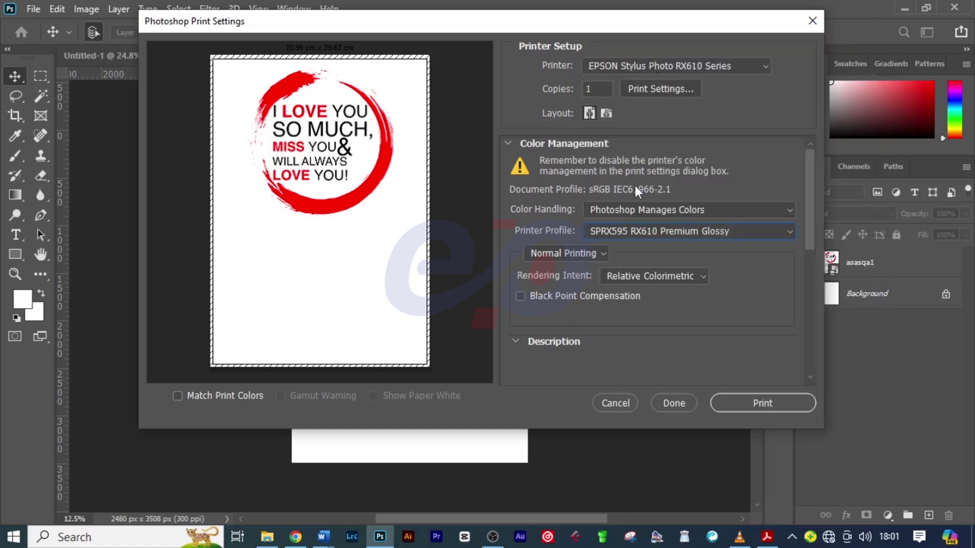
# Keep the print mode on Normal Printing and choose Relative Colorimetric as the rendering intent.
pyautogui.click(602, 252)
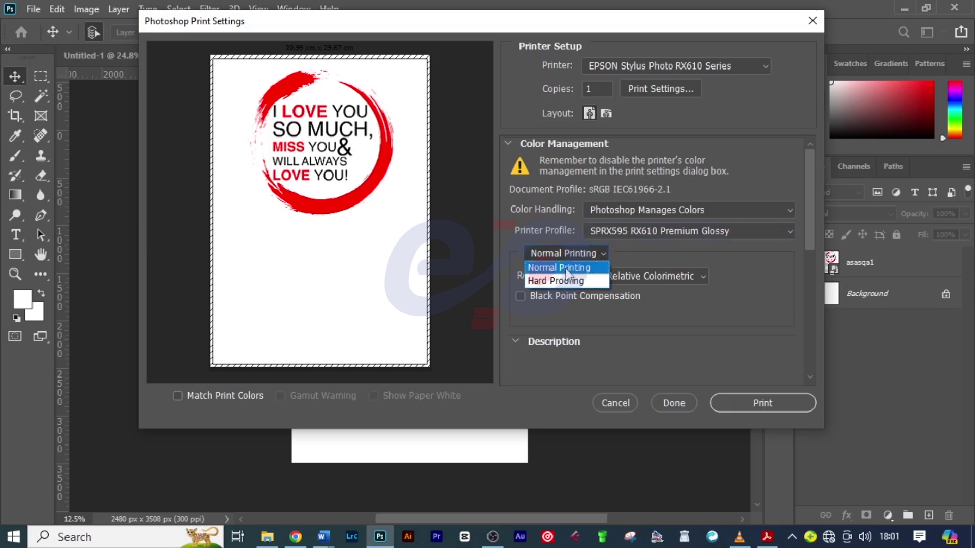
pyautogui.click(629, 247)
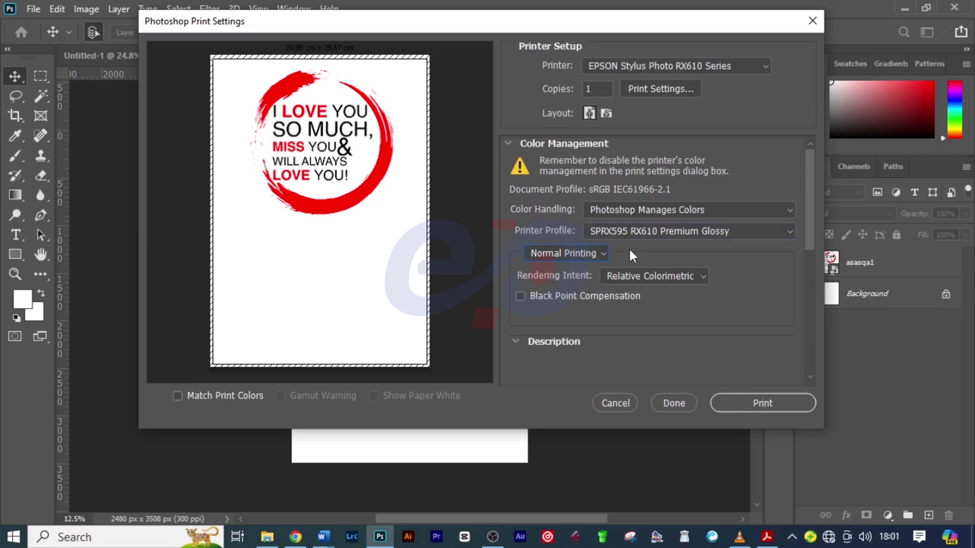
pyautogui.click(634, 274)
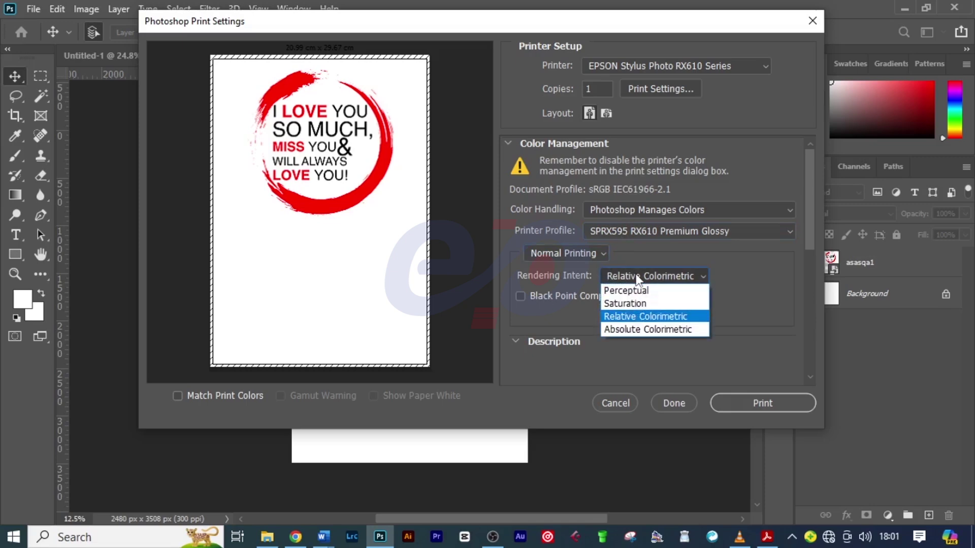
pyautogui.click(643, 317)
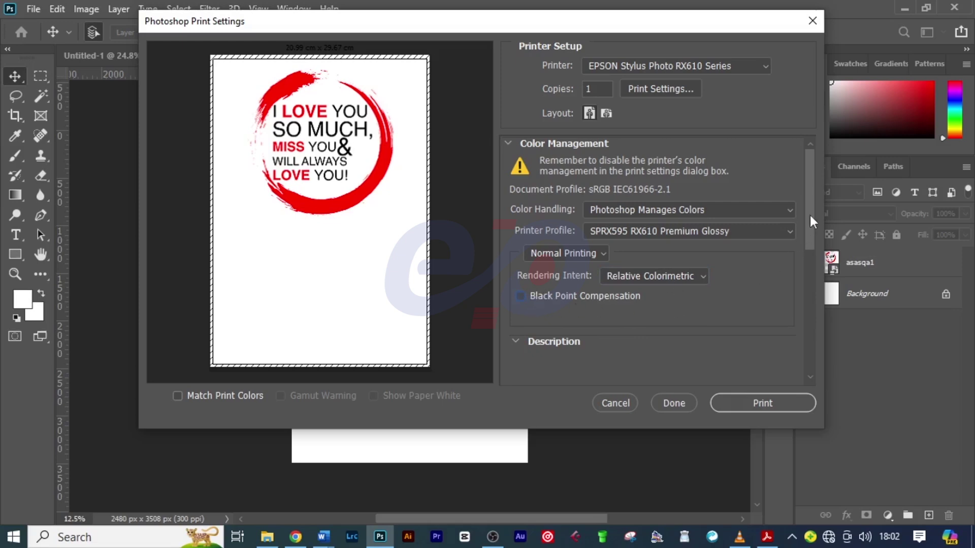
# Examine the Description, Position and Size, Printing Marks and Functions sections of the print settings.
pyautogui.moveTo(809, 207); pyautogui.dragTo(803, 255)
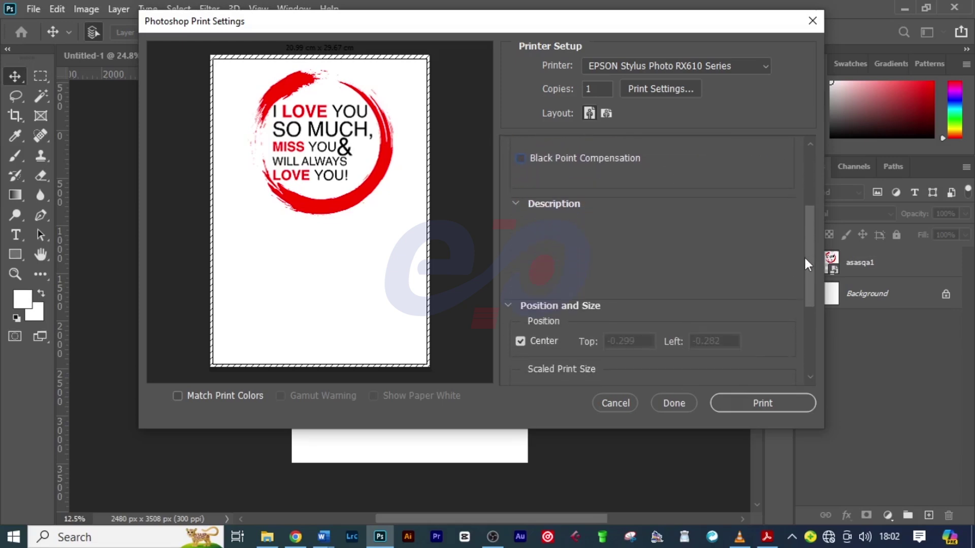
pyautogui.click(519, 200)
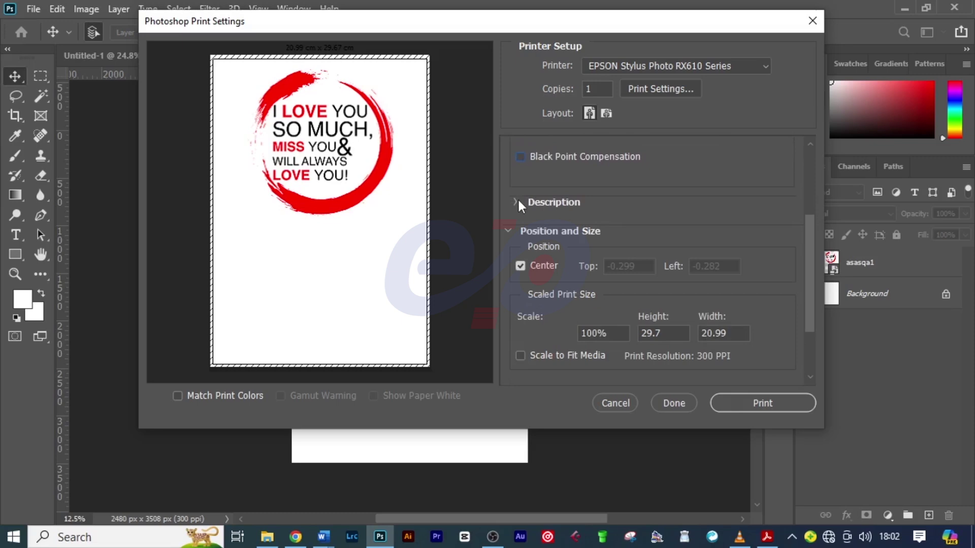
pyautogui.click(519, 199)
pyautogui.moveTo(809, 242); pyautogui.dragTo(743, 291)
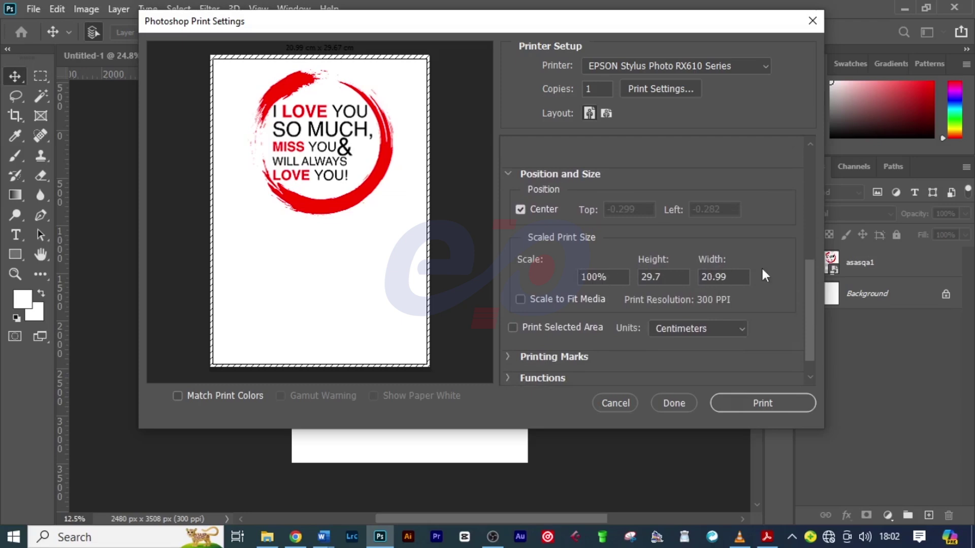
pyautogui.moveTo(806, 273); pyautogui.dragTo(808, 298)
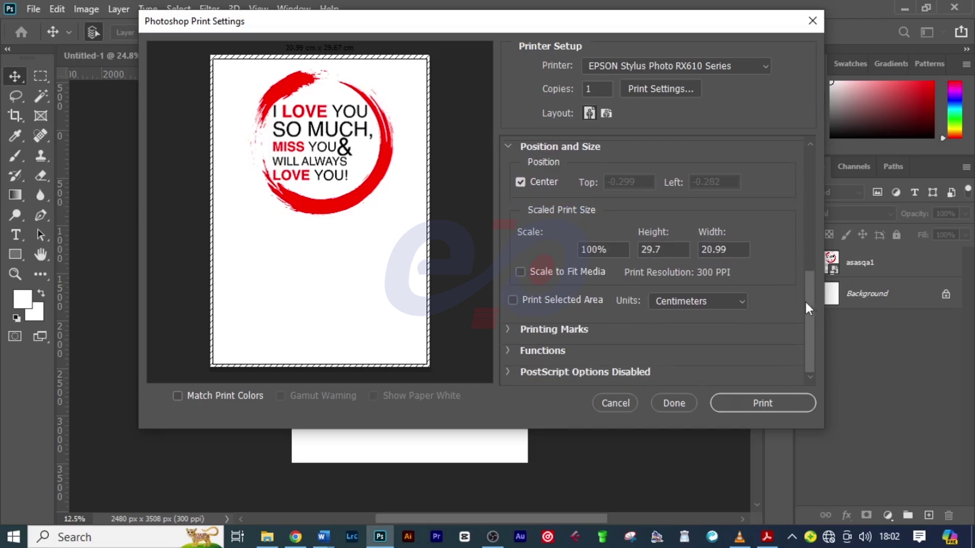
pyautogui.click(508, 329)
pyautogui.click(508, 329)
pyautogui.click(509, 330)
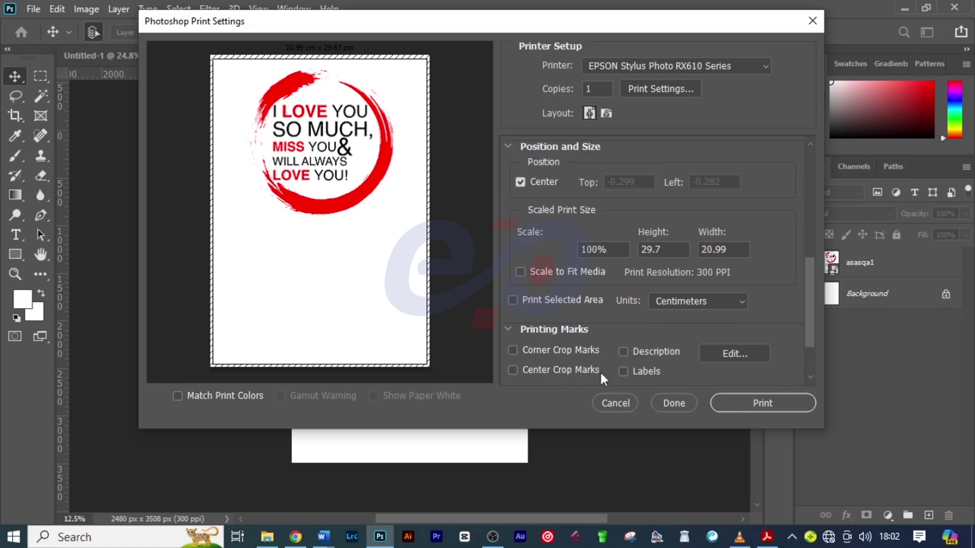
pyautogui.click(508, 329)
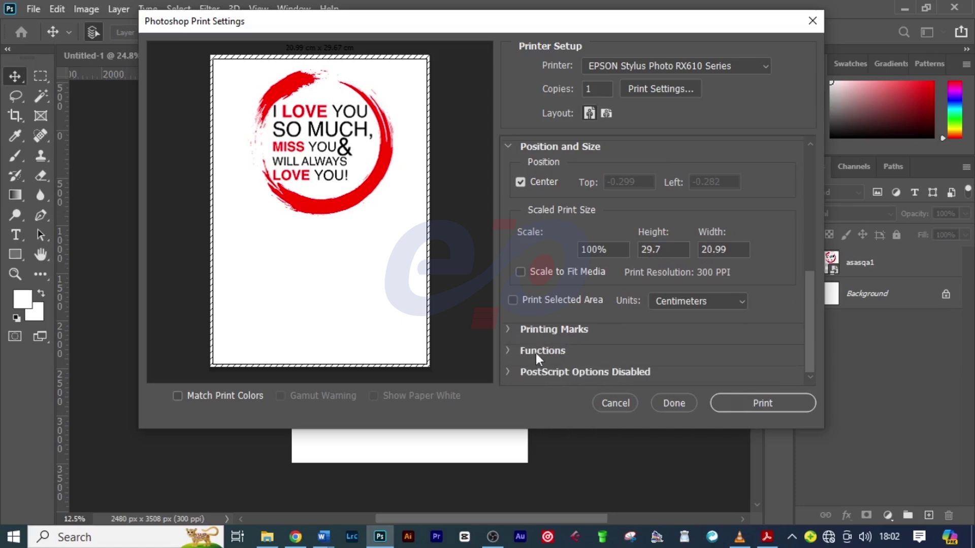
pyautogui.click(509, 349)
pyautogui.scroll(-1, 626, 347)
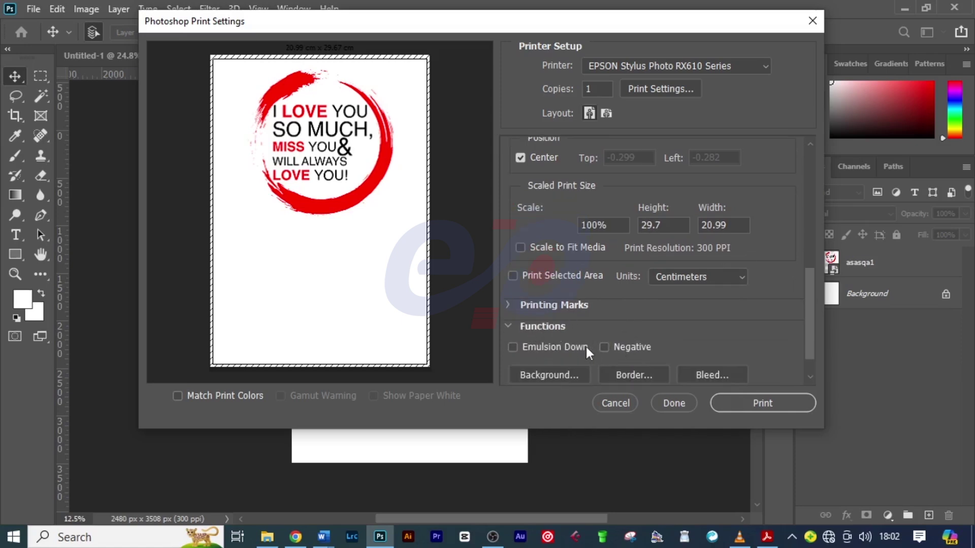
pyautogui.click(508, 327)
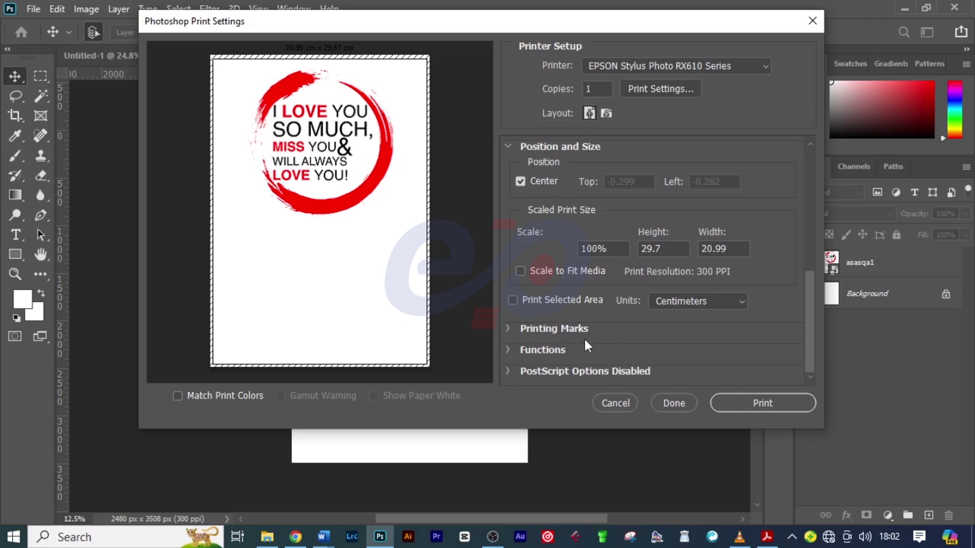
pyautogui.moveTo(805, 324); pyautogui.dragTo(808, 186)
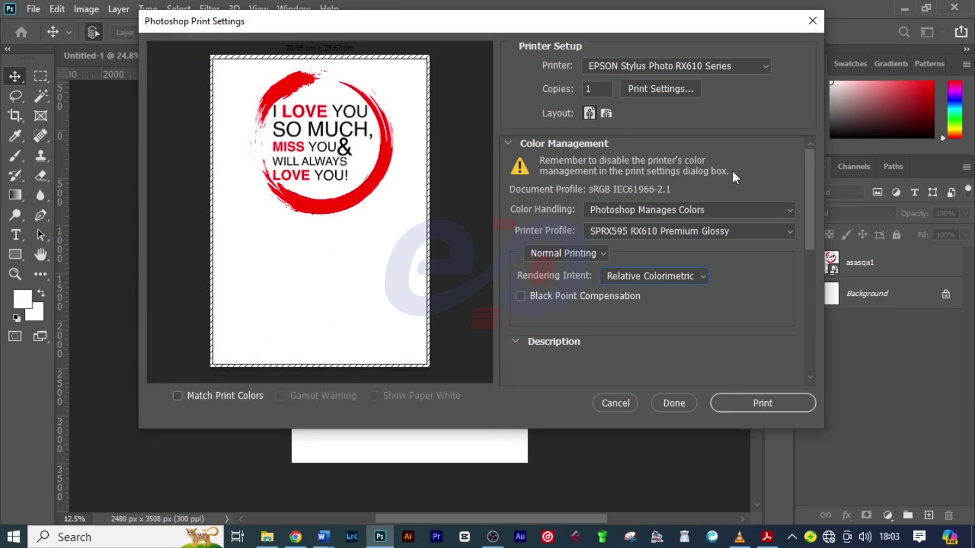
# In the EPSON printer's properties, choose A4 (210 x 297 mm) paper and Fine print quality, and accept the settings.
pyautogui.click(660, 89)
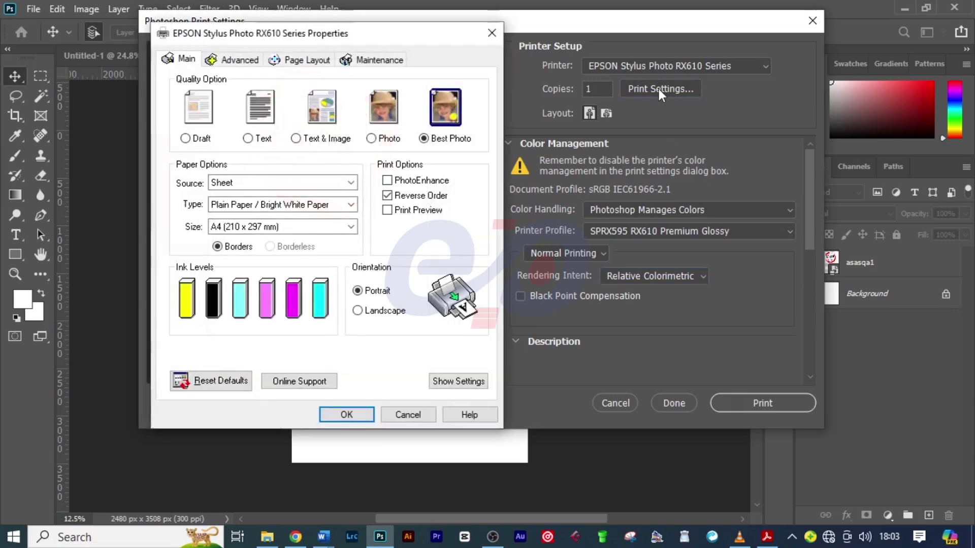
pyautogui.click(250, 226)
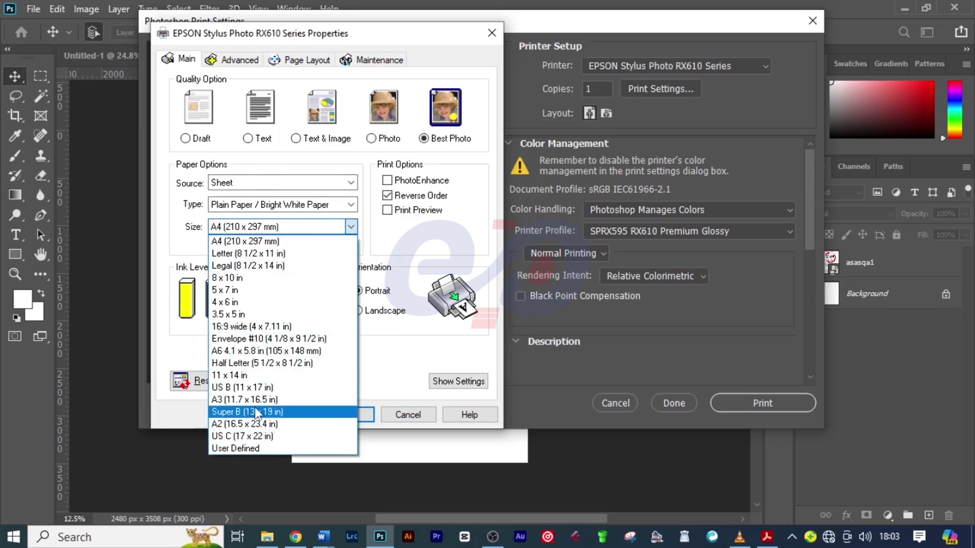
pyautogui.click(243, 243)
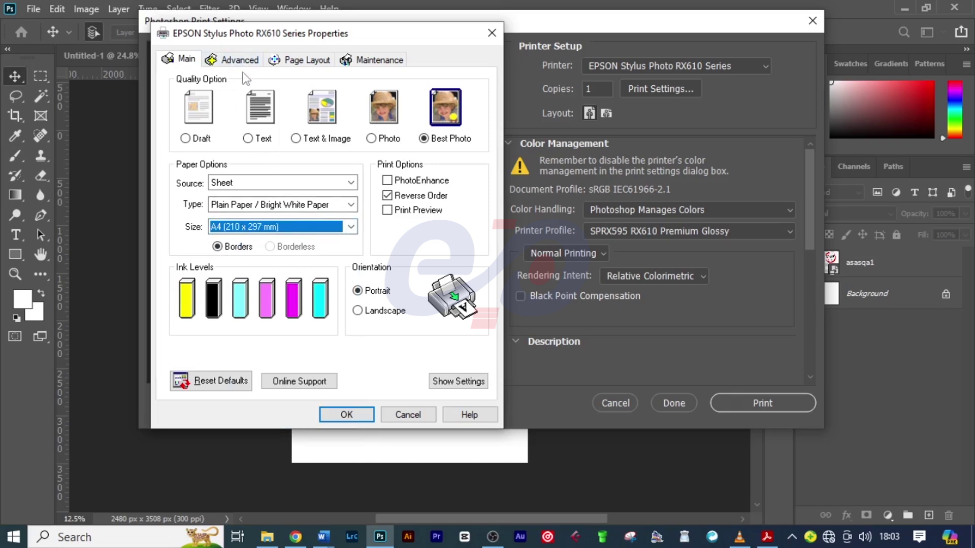
pyautogui.click(239, 60)
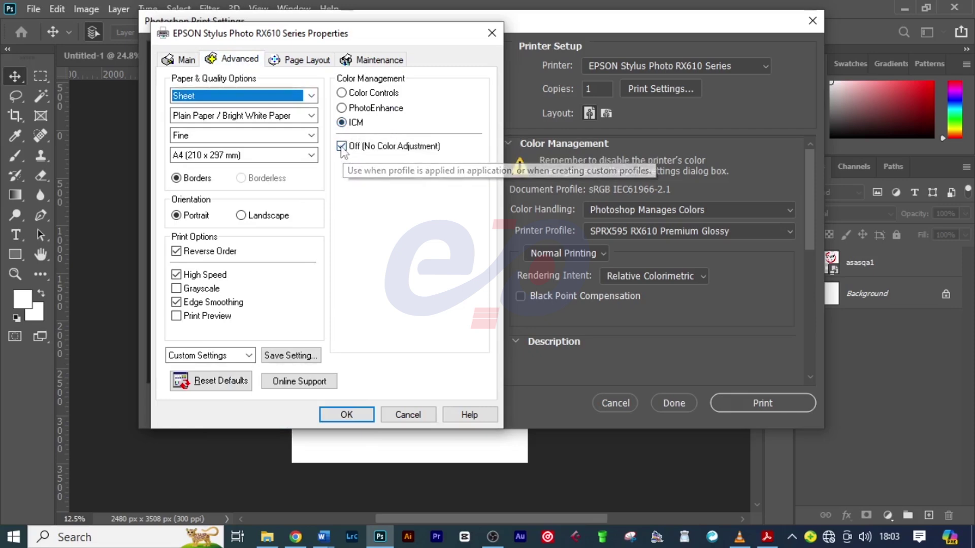
pyautogui.click(206, 137)
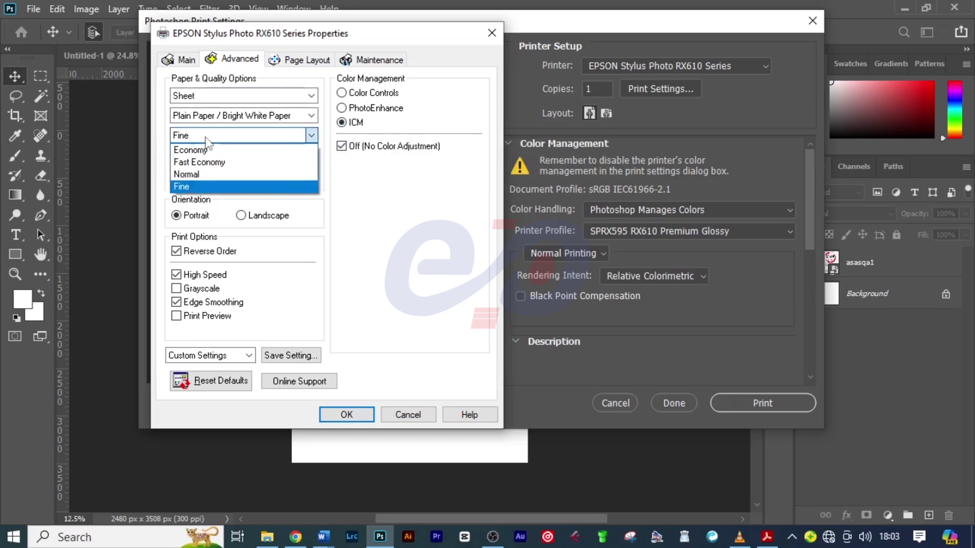
pyautogui.click(193, 185)
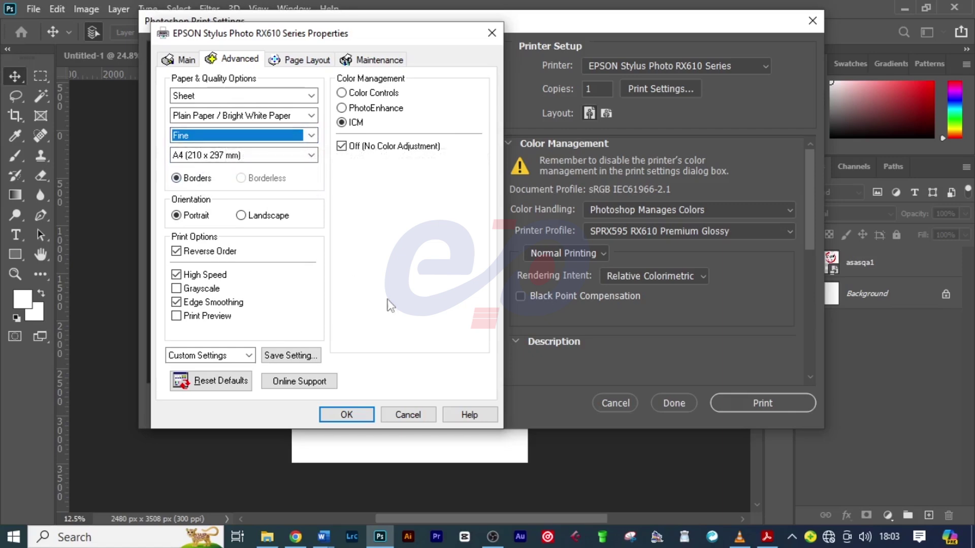
pyautogui.click(347, 415)
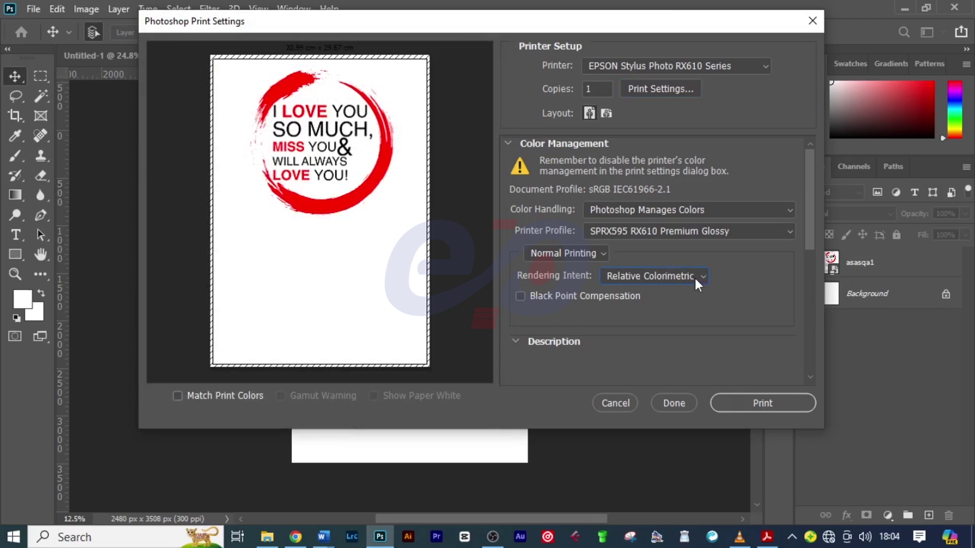
# Print the document with Photoshop managing the colors, accepting clipping outside the printable area.
pyautogui.moveTo(809, 237)
pyautogui.mouseDown()
pyautogui.moveTo(808, 251)
pyautogui.moveTo(805, 230)
pyautogui.mouseUp()
pyautogui.click(756, 404)
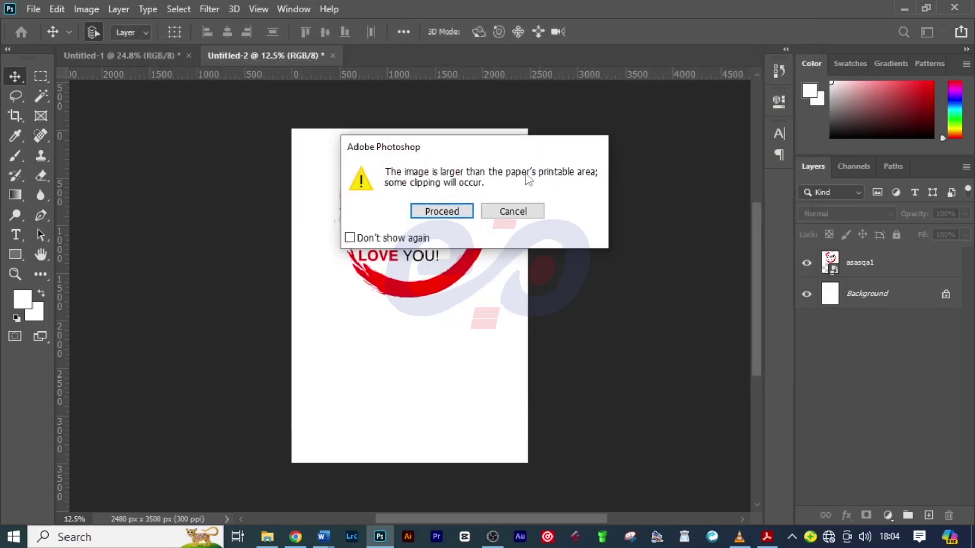
pyautogui.click(435, 212)
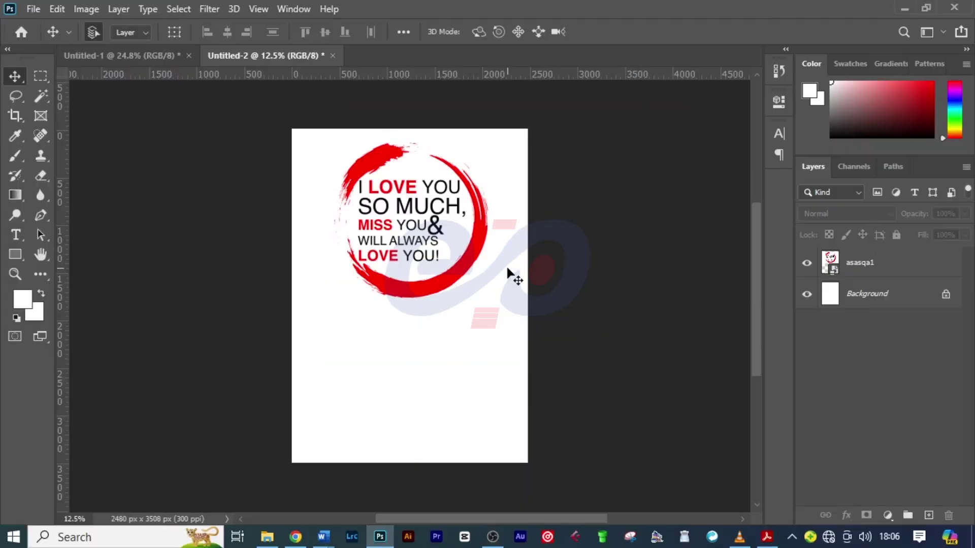
# Reopen the document's print settings and set the color handling to Printer Manages Colors.
pyautogui.click(33, 9)
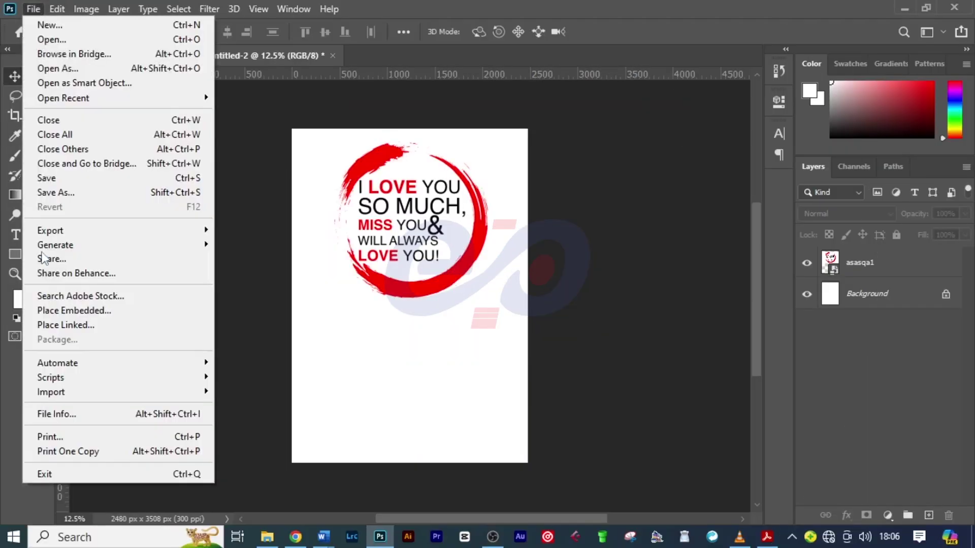
pyautogui.click(49, 438)
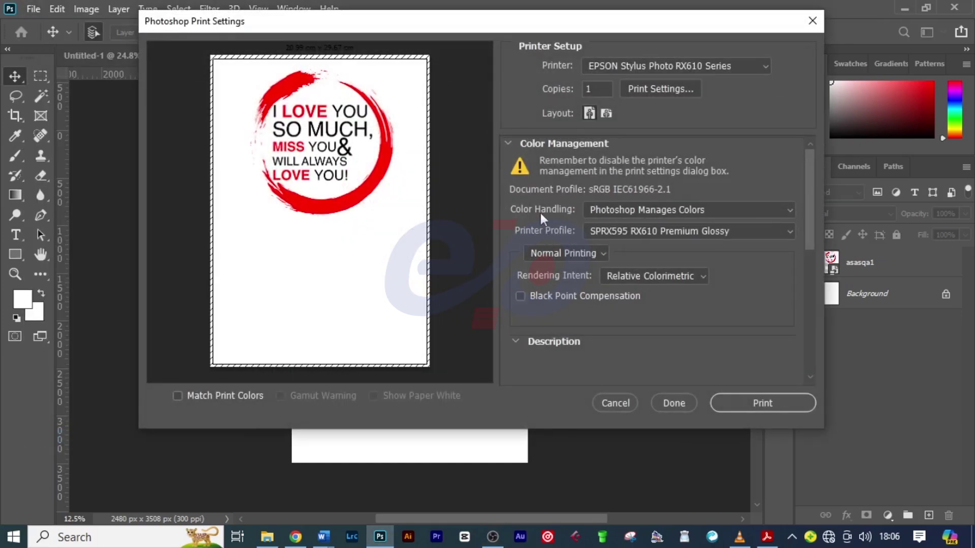
pyautogui.click(631, 211)
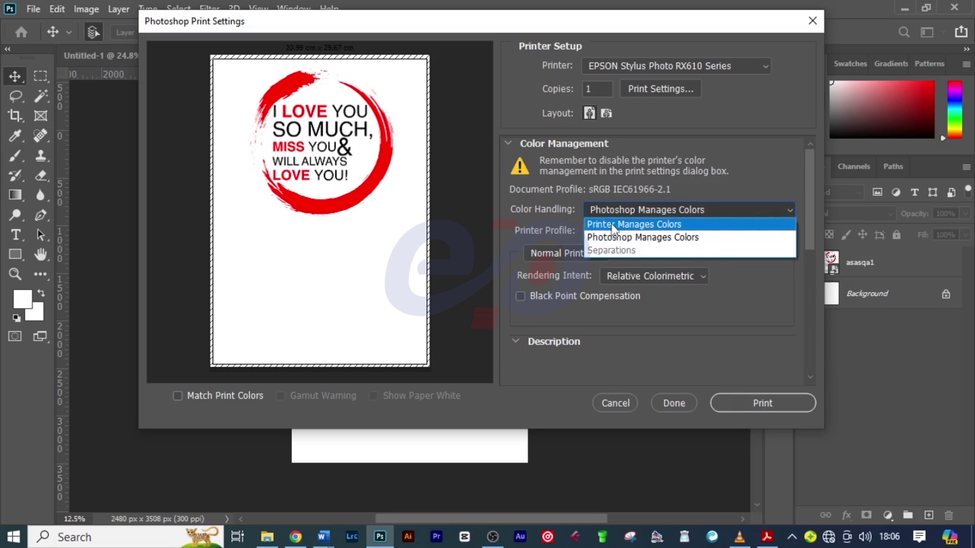
pyautogui.click(611, 222)
# Review and accept the EPSON printer's advanced and main properties, and print the document with the printer managing colors.
pyautogui.click(647, 101)
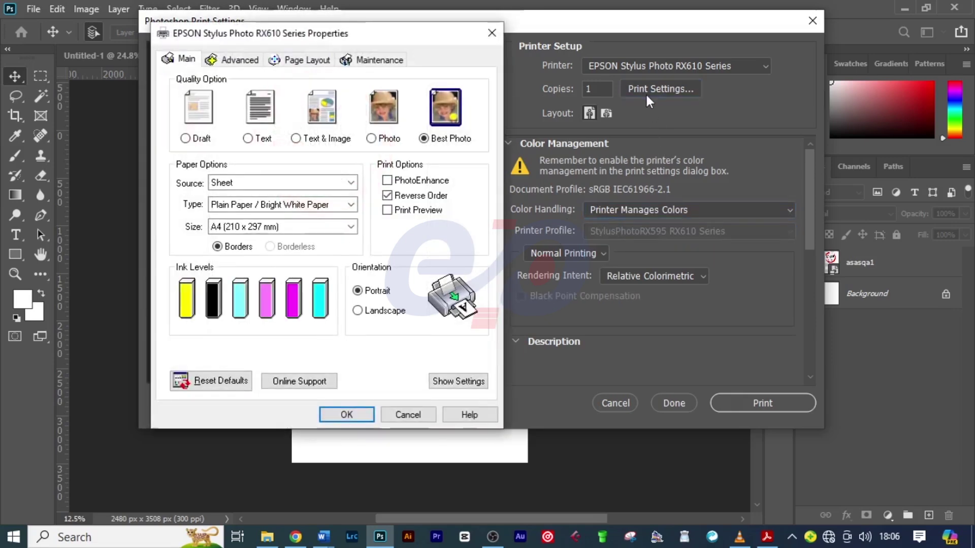
pyautogui.click(244, 62)
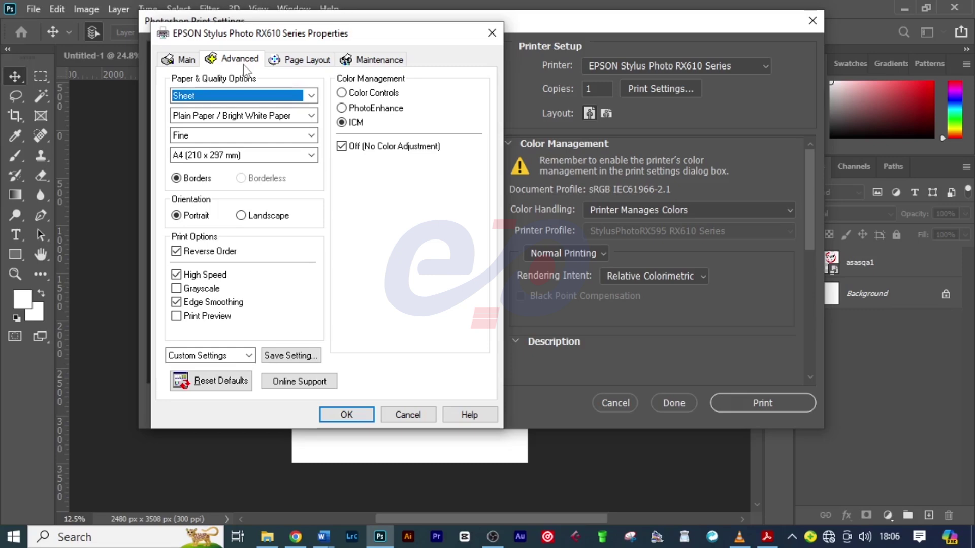
pyautogui.click(188, 61)
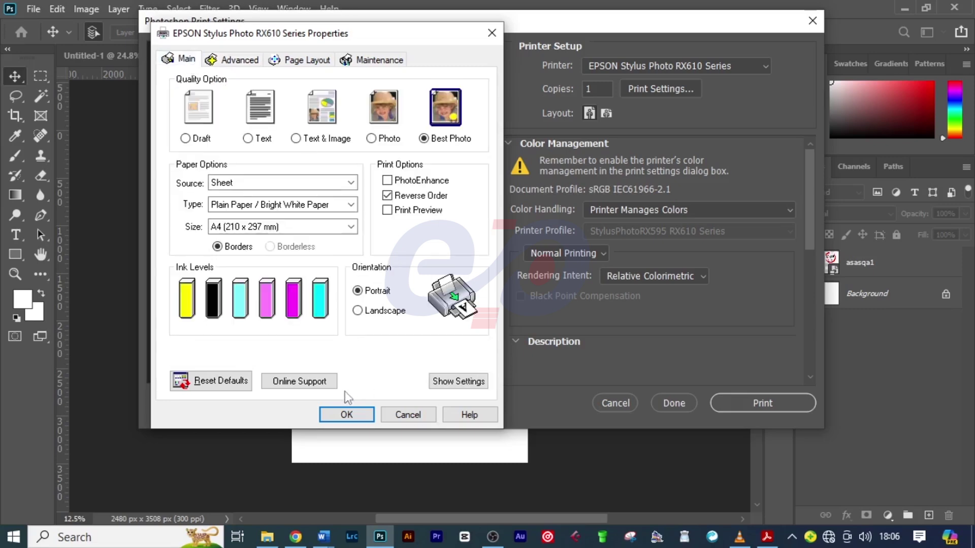
pyautogui.click(353, 411)
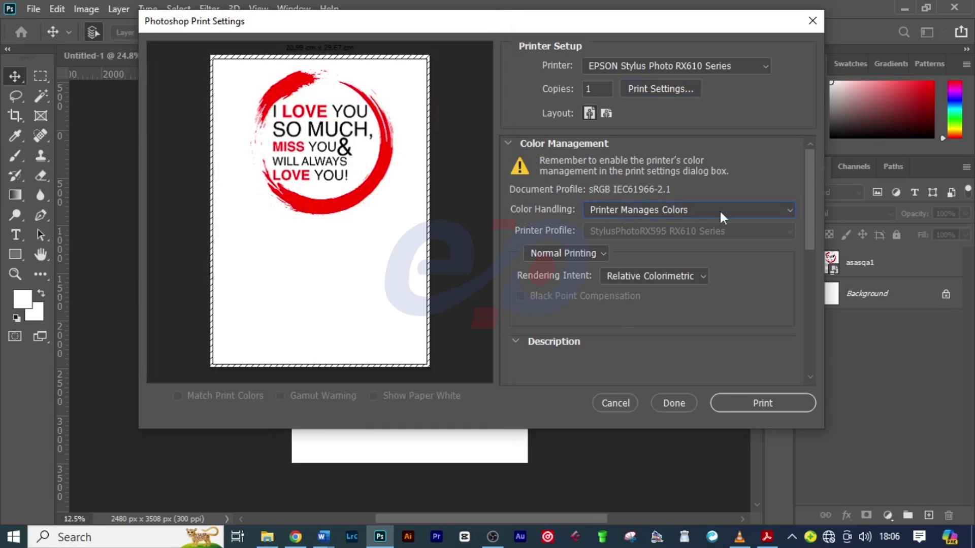
pyautogui.click(742, 403)
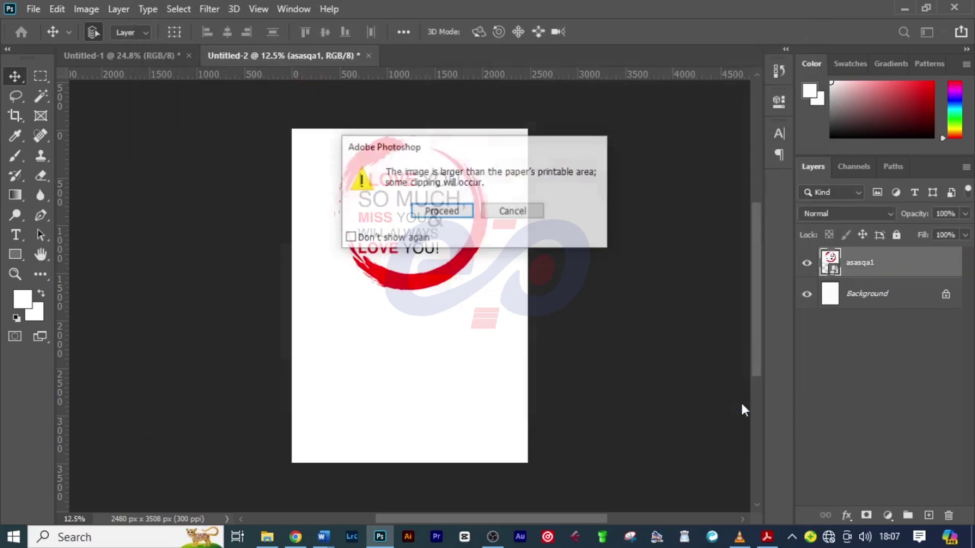
pyautogui.click(437, 212)
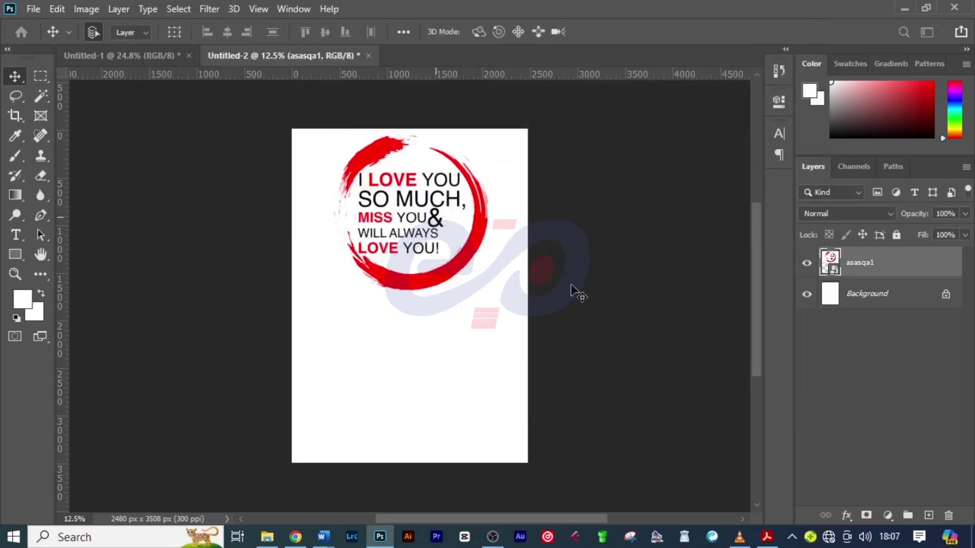